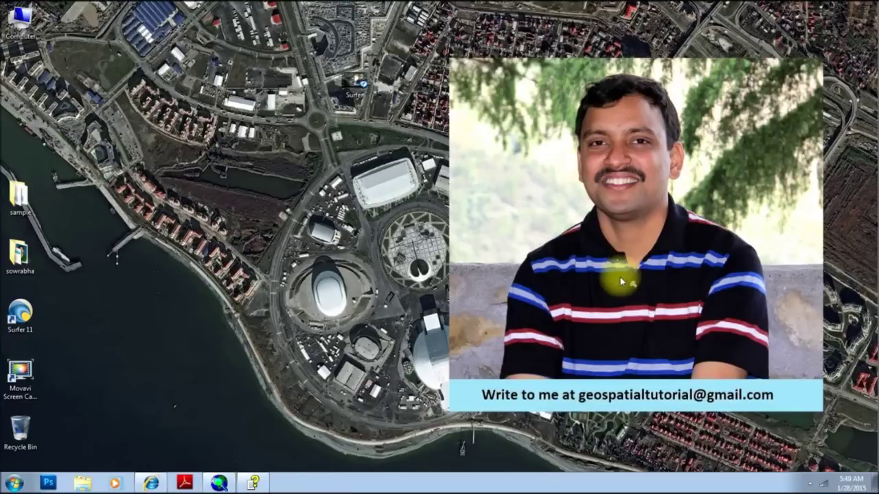
# Restore the ArcMap window from the taskbar so it fills the screen
pyautogui.click(220, 485)
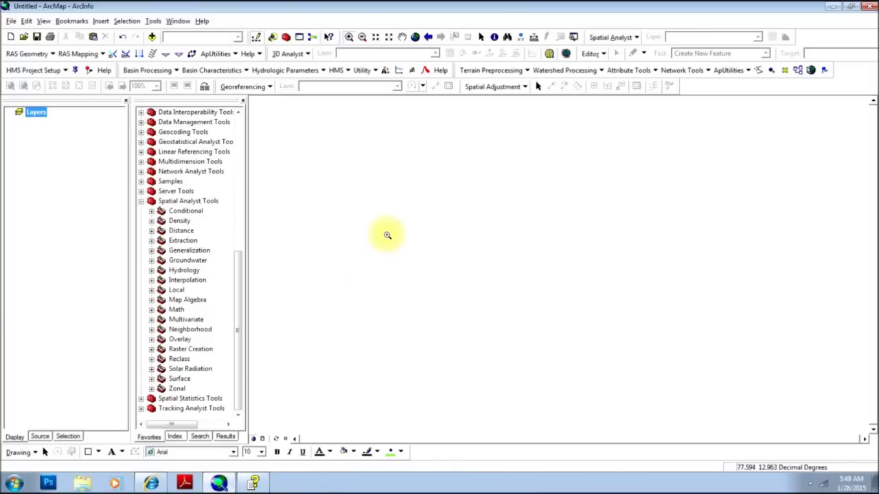
# Start Add XY Data from the Tools menu and browse for the coordinate table
pyautogui.click(153, 22)
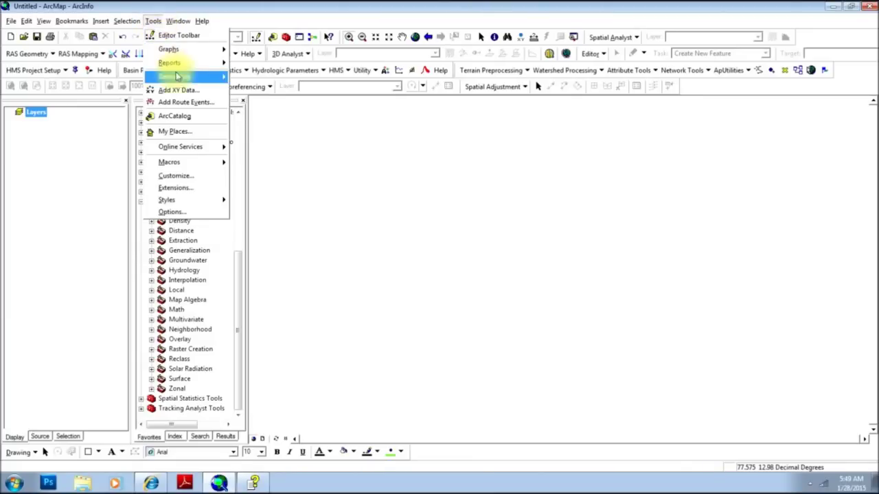
pyautogui.click(183, 96)
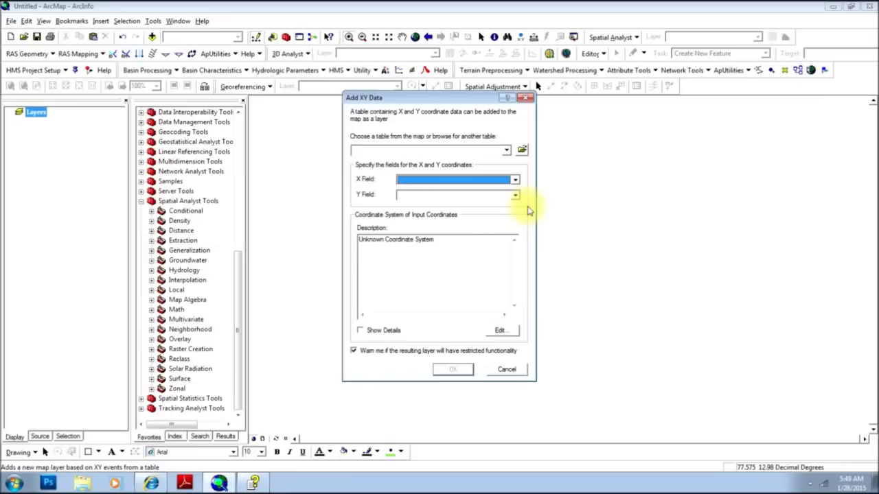
pyautogui.click(522, 150)
# Add Contour.csv as XY points with Long as X and Lat as Y, accepting the Object-ID warning
pyautogui.moveTo(402, 277); pyautogui.dragTo(522, 275)
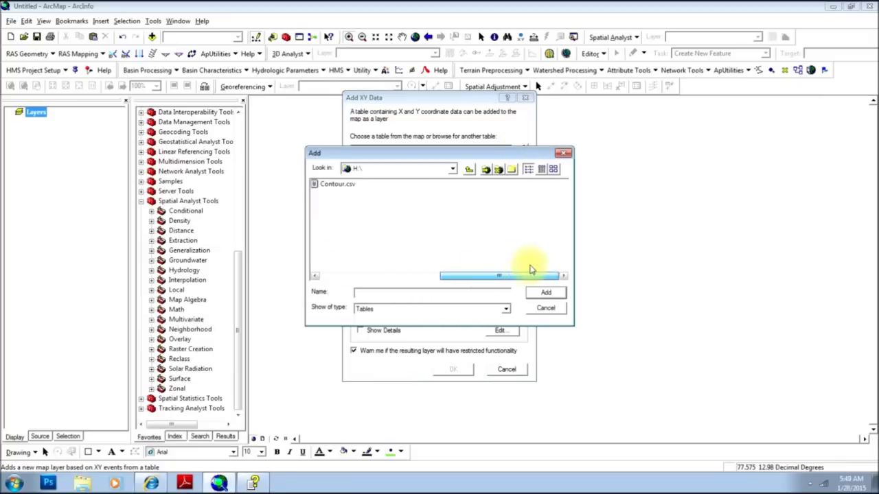
pyautogui.click(338, 184)
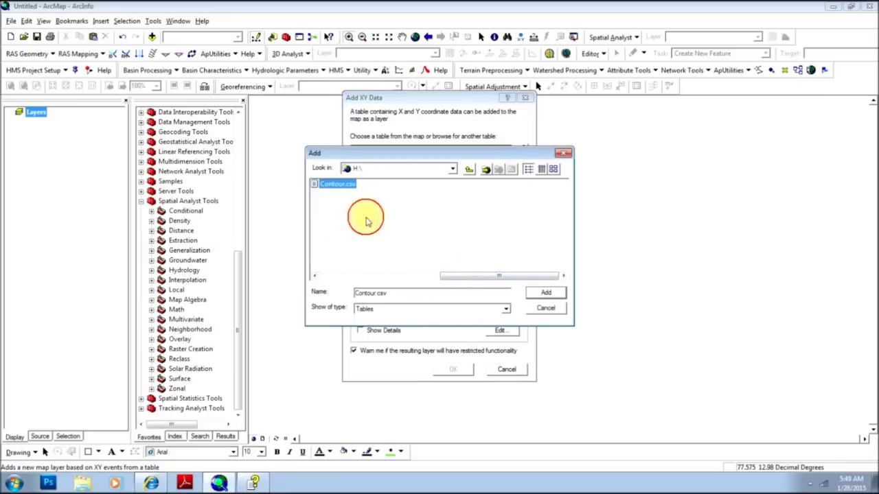
pyautogui.click(544, 294)
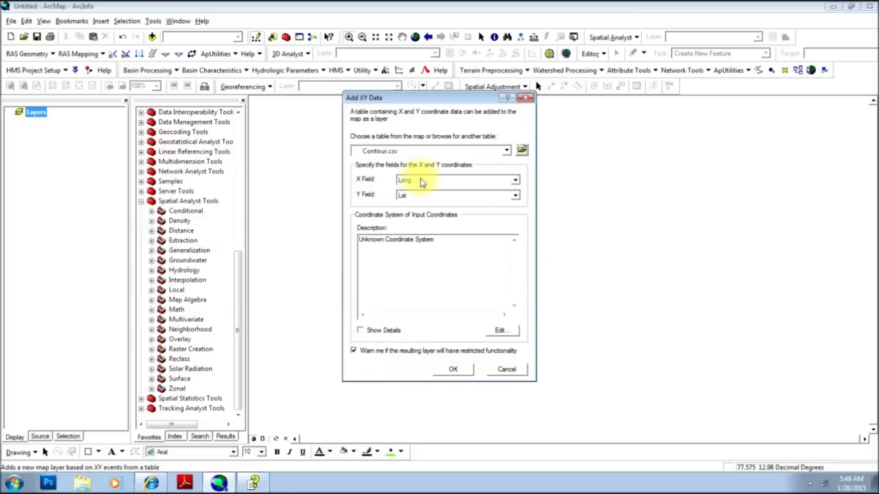
pyautogui.click(422, 182)
pyautogui.click(422, 182)
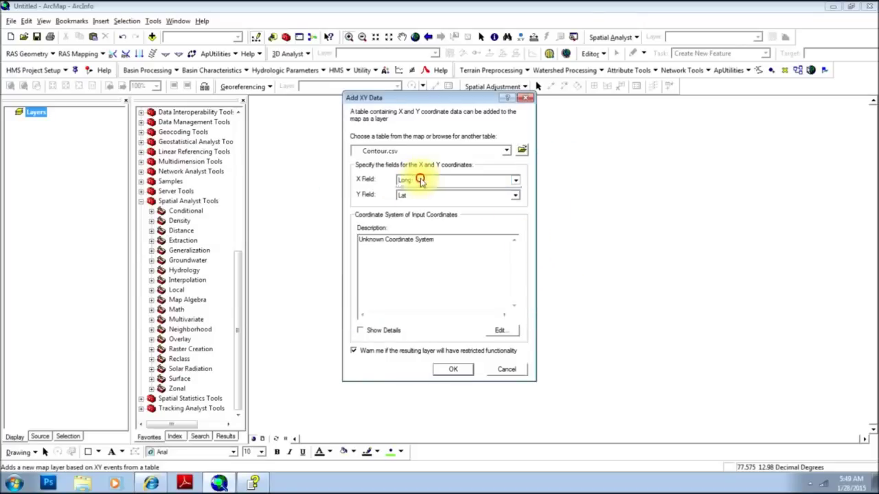
pyautogui.click(421, 182)
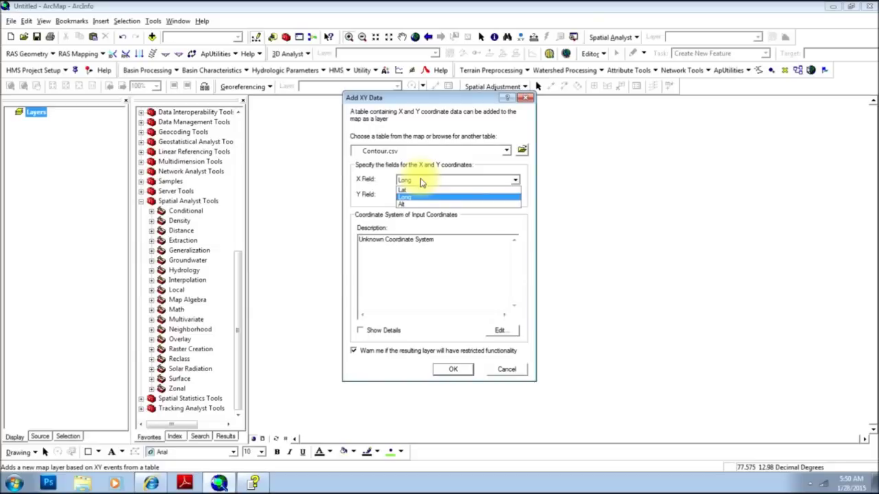
pyautogui.click(421, 182)
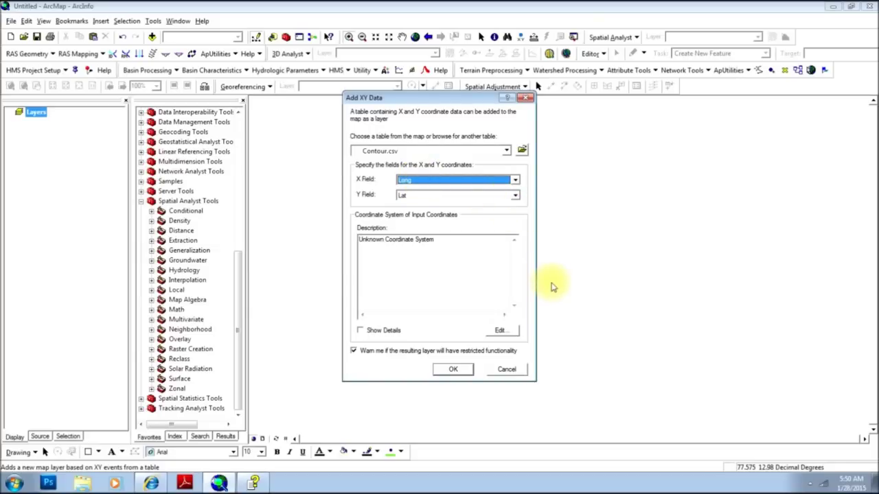
pyautogui.click(446, 371)
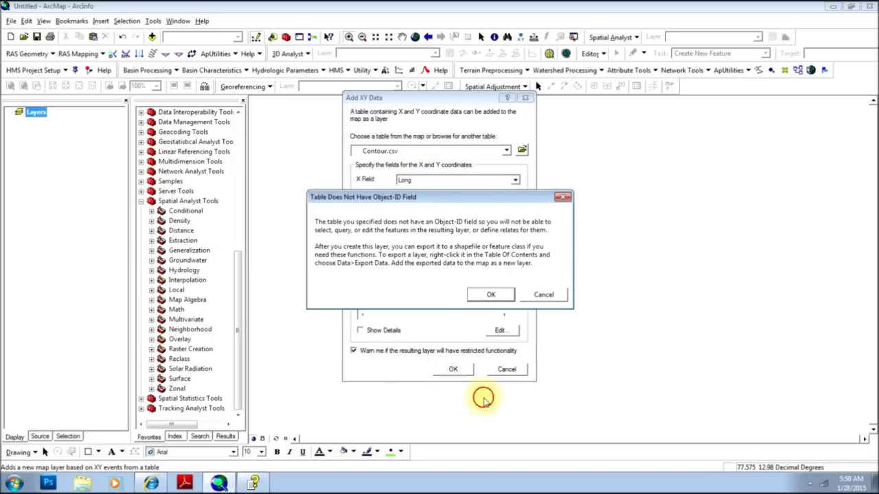
pyautogui.click(485, 297)
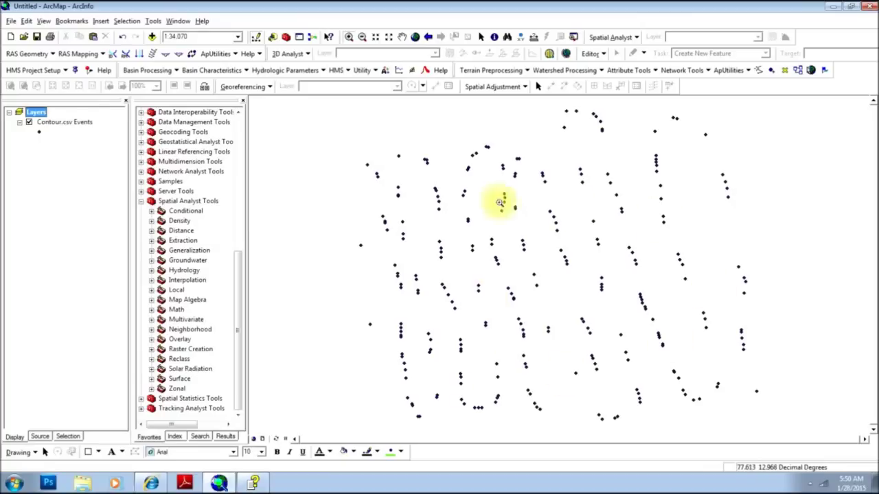
# Review the Contour.csv Events attribute table's Alt elevations, such as 911 and 891
pyautogui.rightClick(48, 123)
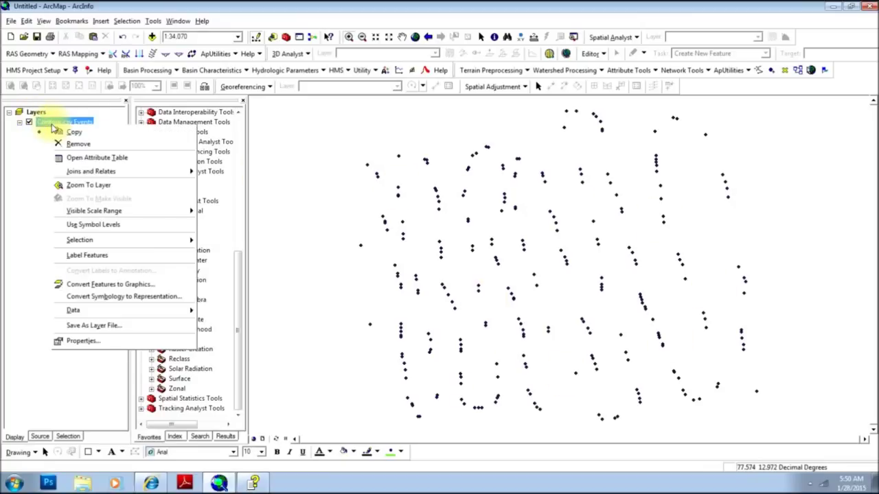
pyautogui.click(84, 156)
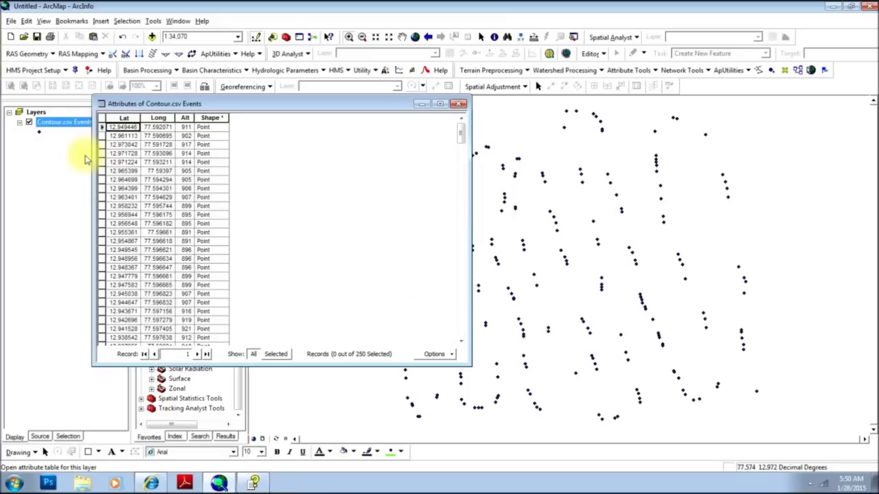
pyautogui.click(185, 128)
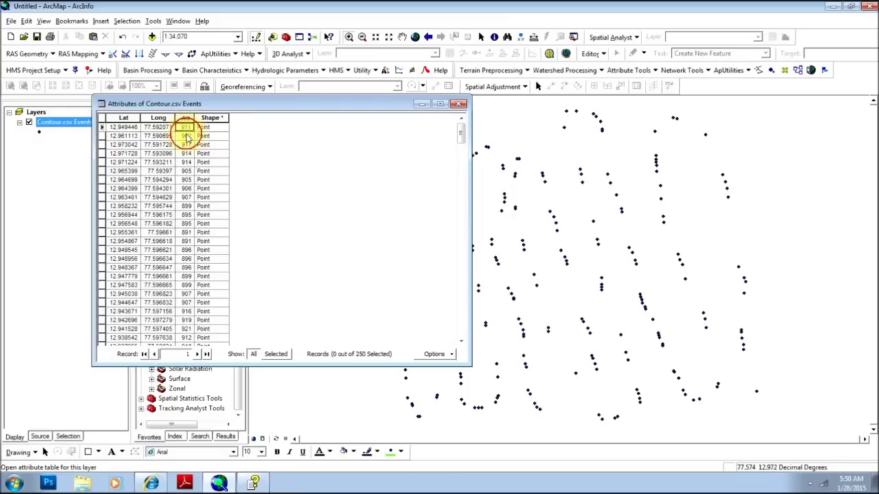
pyautogui.click(185, 232)
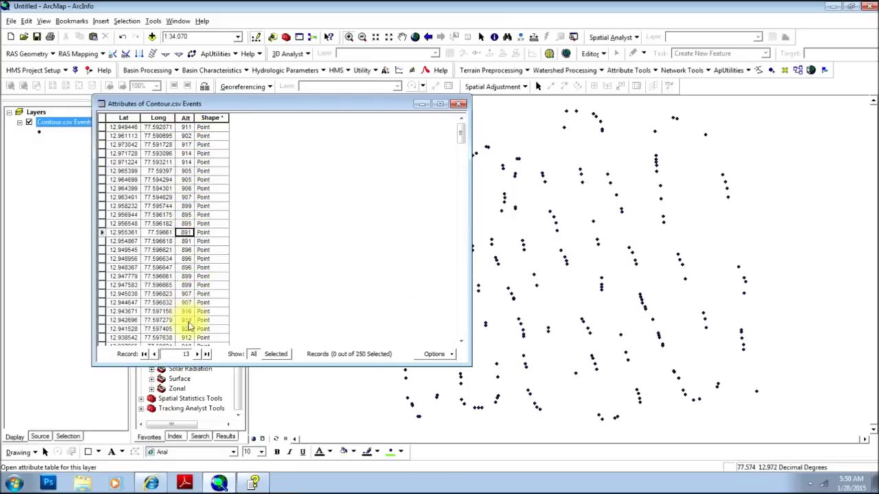
pyautogui.click(185, 128)
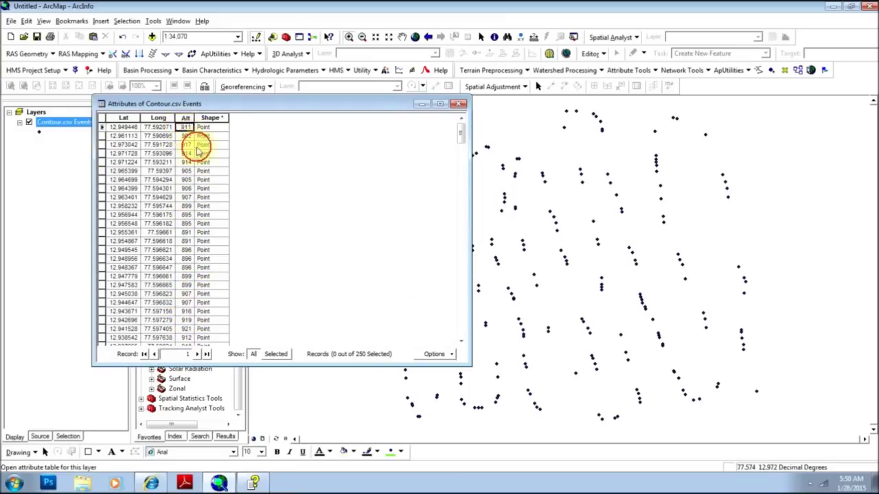
pyautogui.click(459, 104)
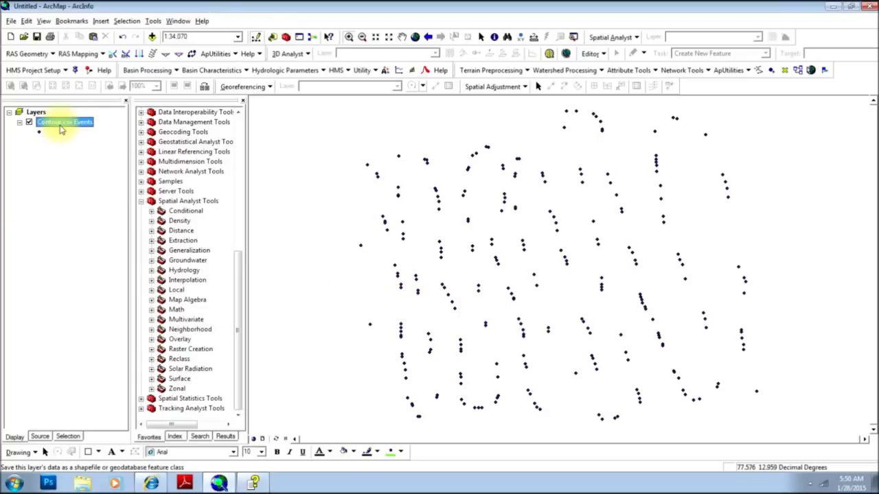
# Export the Contour.csv Events points to Export_Output_2.shp and add it as a layer
pyautogui.rightClick(61, 127)
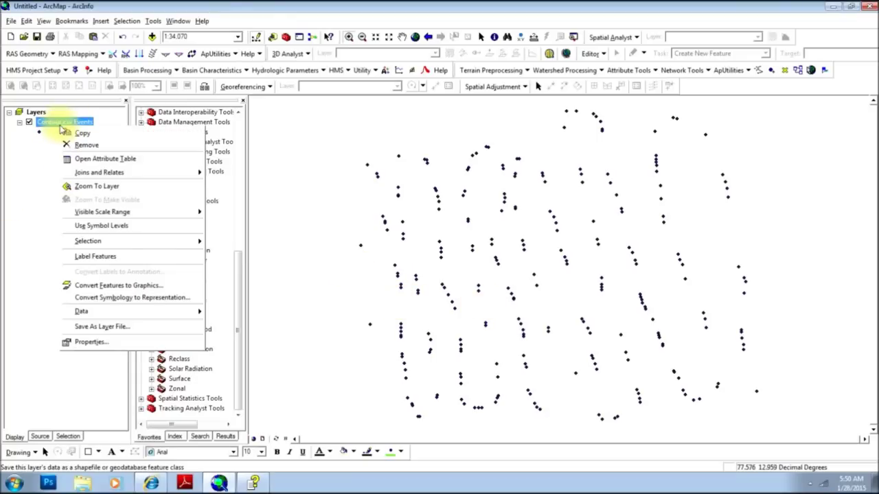
pyautogui.moveTo(99, 314)
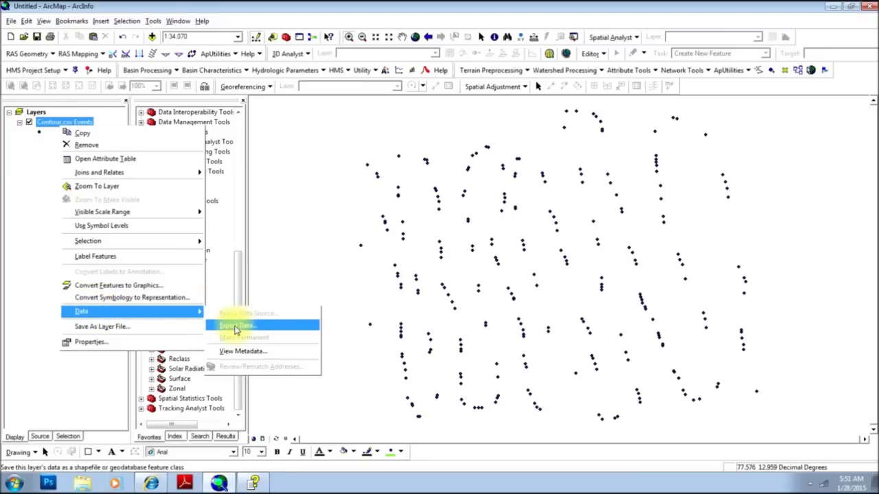
pyautogui.click(236, 327)
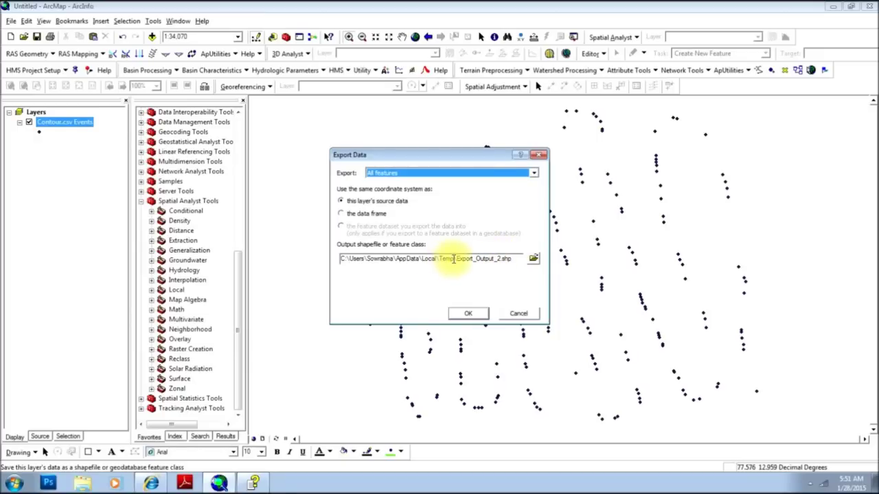
pyautogui.click(469, 314)
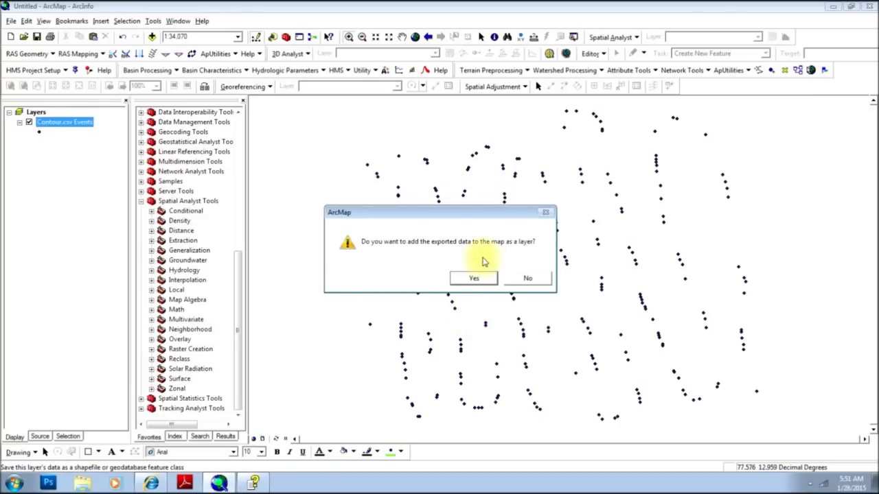
pyautogui.click(477, 278)
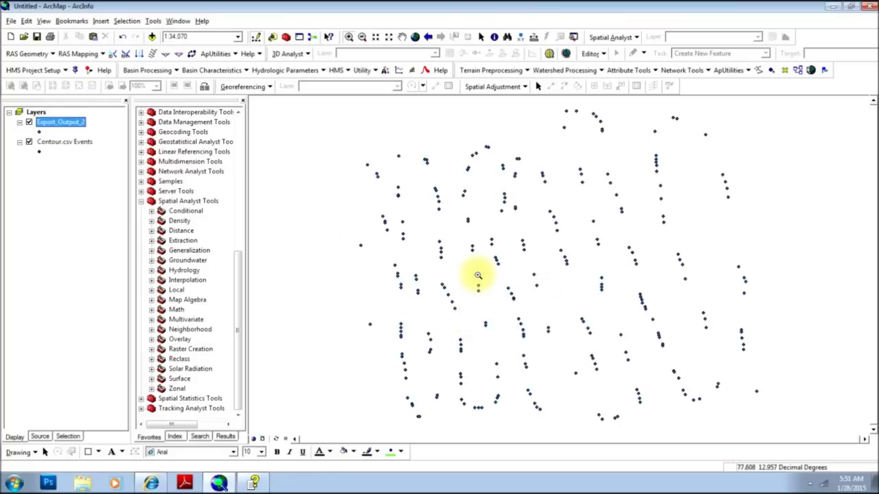
# Switch off the Contour.csv Events layer so only Export_Output_2 points are drawn
pyautogui.click(29, 142)
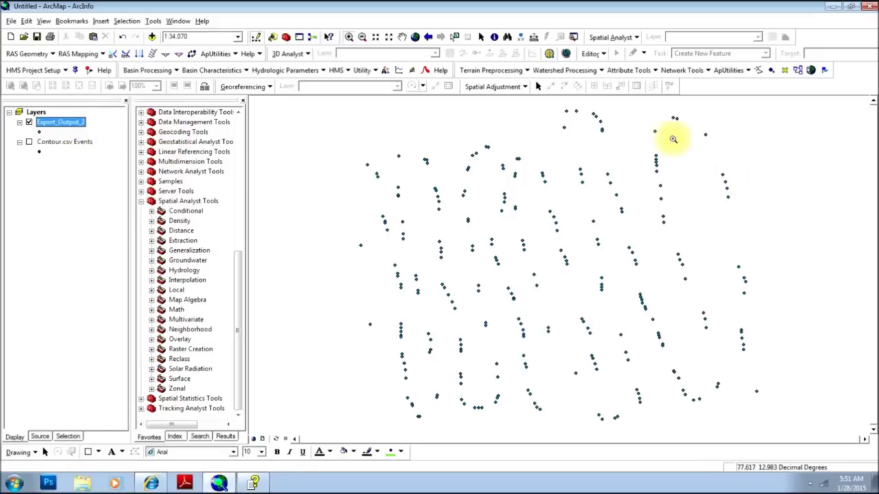
pyautogui.click(614, 38)
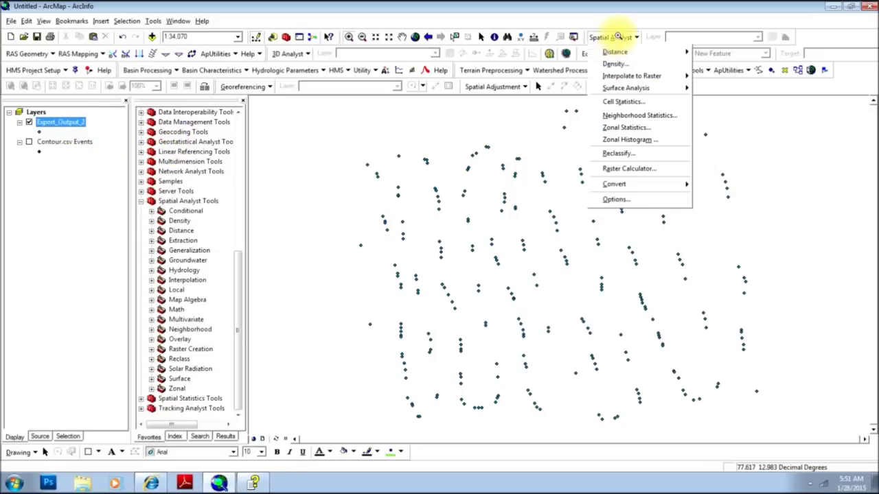
# Open the Kriging dialog from Spatial Analyst's Interpolate to Raster menu
pyautogui.moveTo(626, 76)
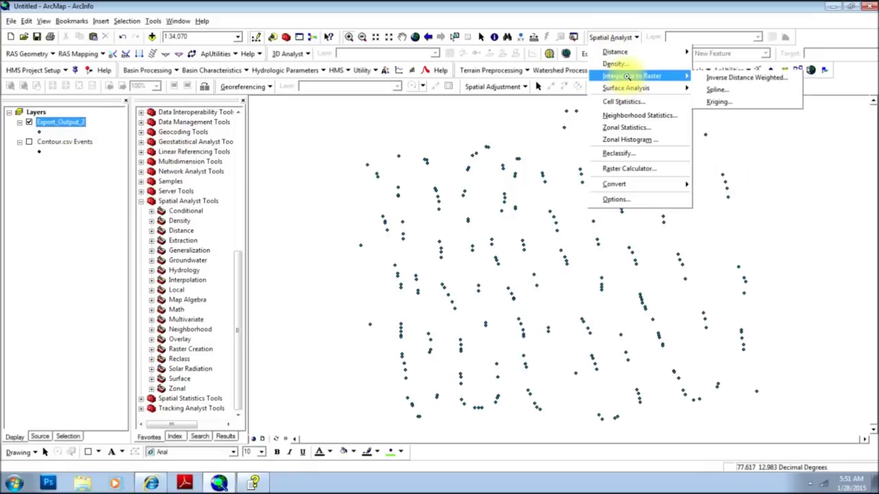
pyautogui.click(718, 102)
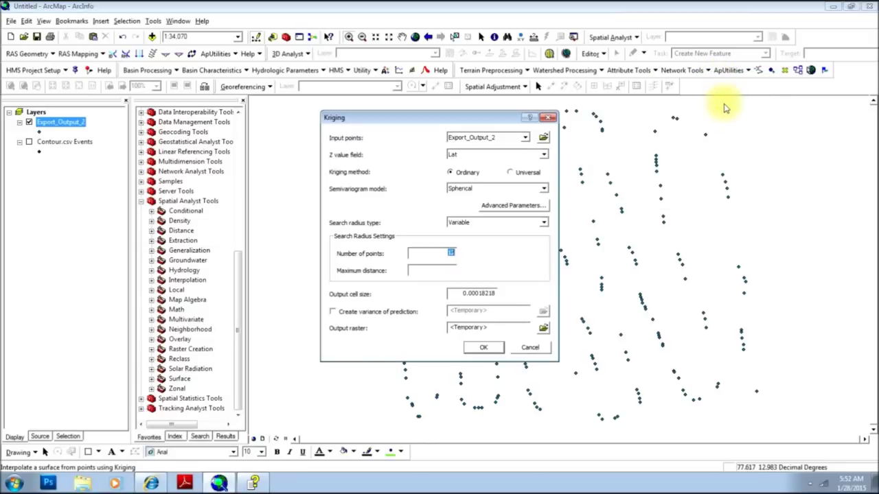
# Krige Export_Output_2 on the Alt field with Spherical model and variable radius of 12 points
pyautogui.click(472, 157)
pyautogui.click(458, 180)
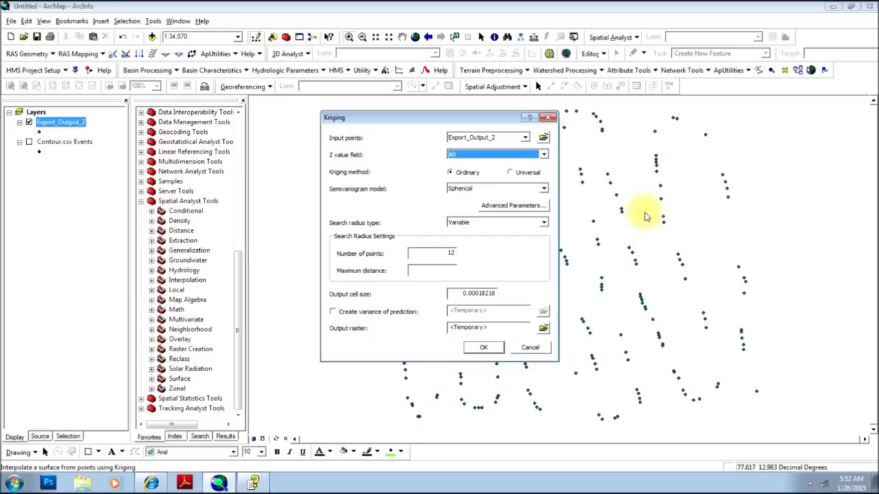
pyautogui.click(543, 329)
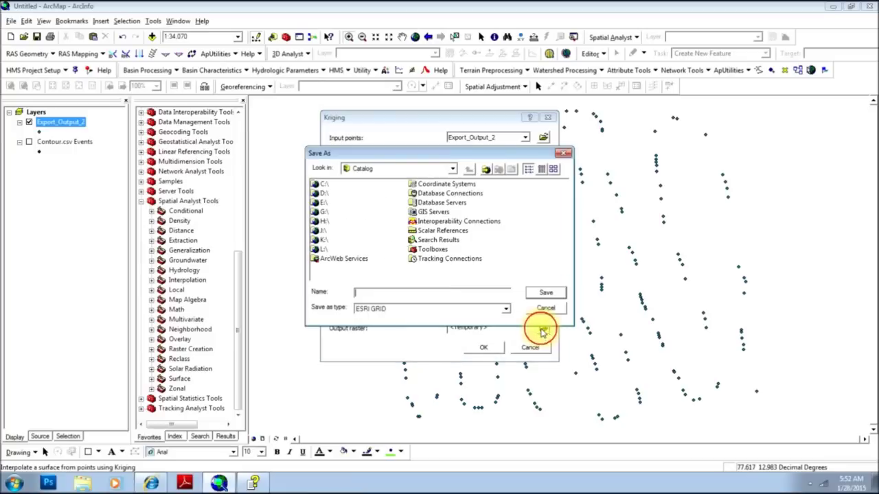
pyautogui.click(563, 154)
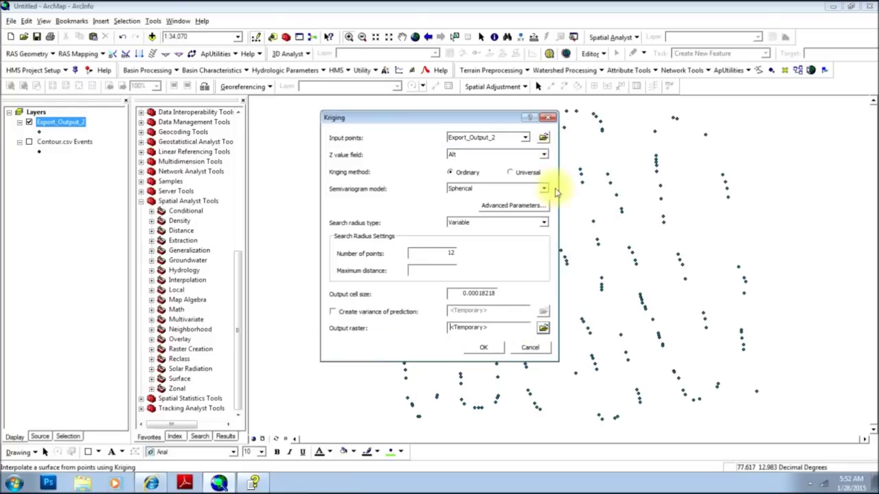
pyautogui.doubleClick(420, 253)
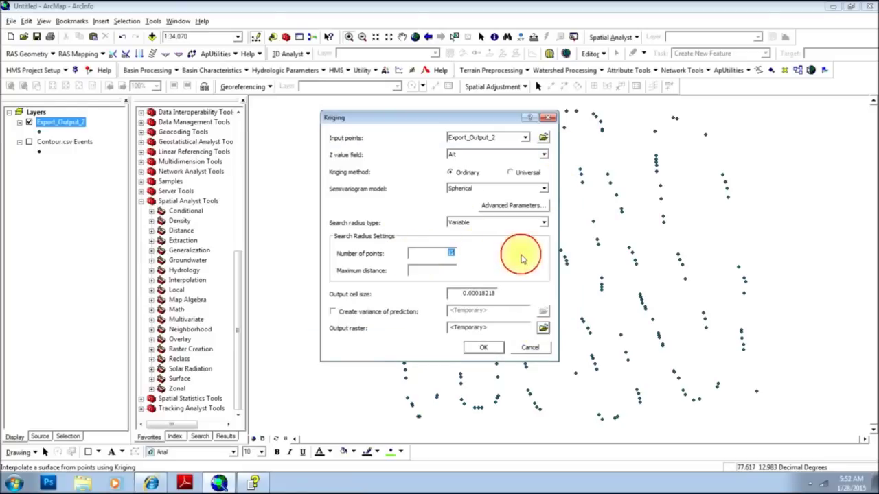
pyautogui.click(480, 348)
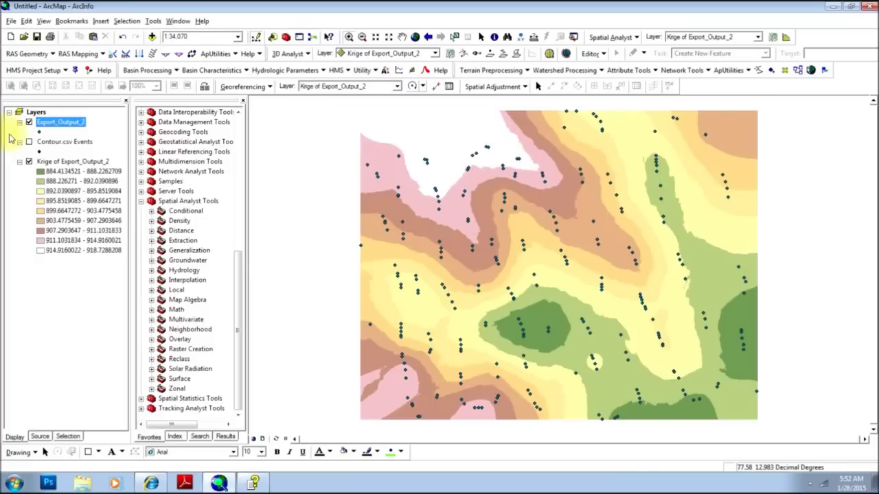
# Hide the Export_Output_2 points, leaving only the Krige of Export_Output_2 surface visible
pyautogui.click(29, 123)
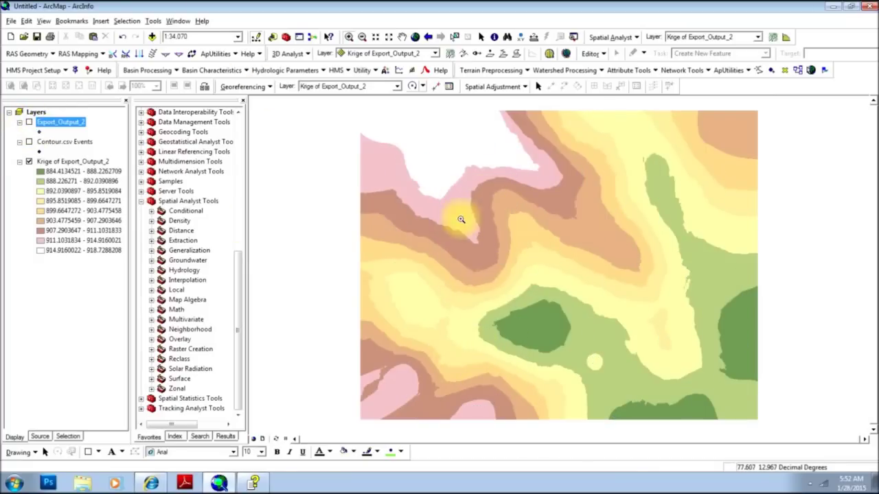
pyautogui.rightClick(57, 165)
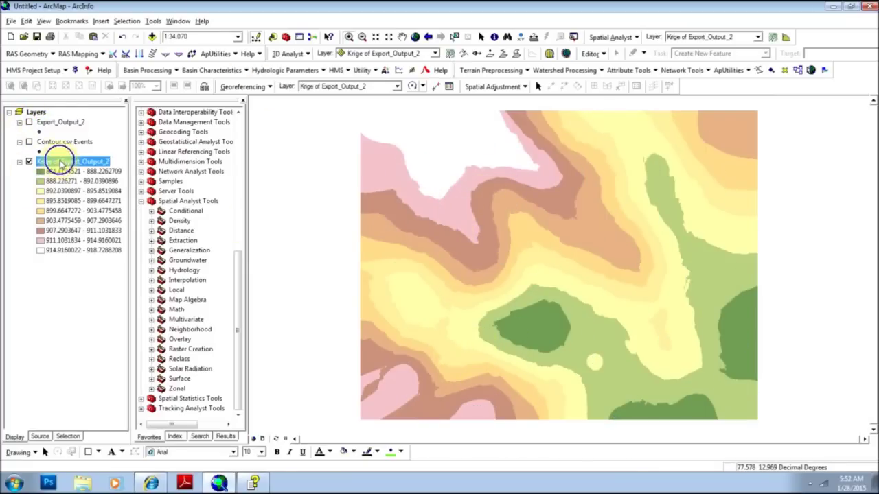
pyautogui.click(24, 255)
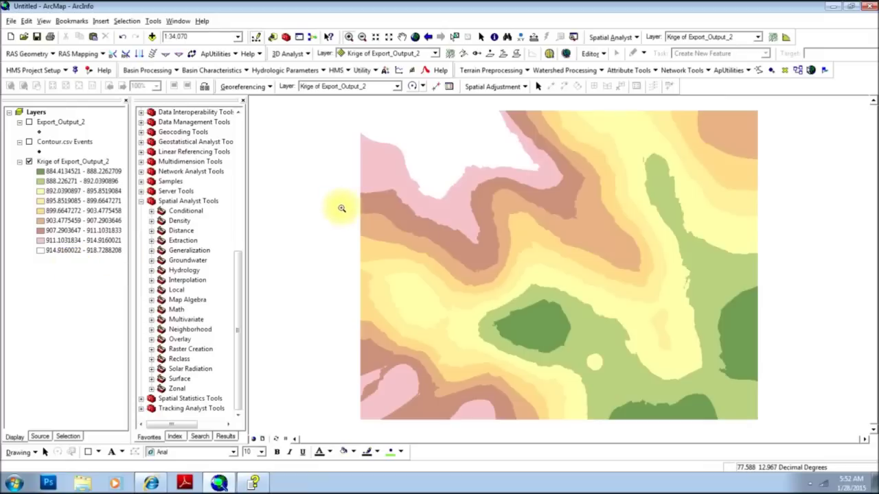
# Generate contour lines from the kriged raster with a contour interval of 3
pyautogui.click(606, 38)
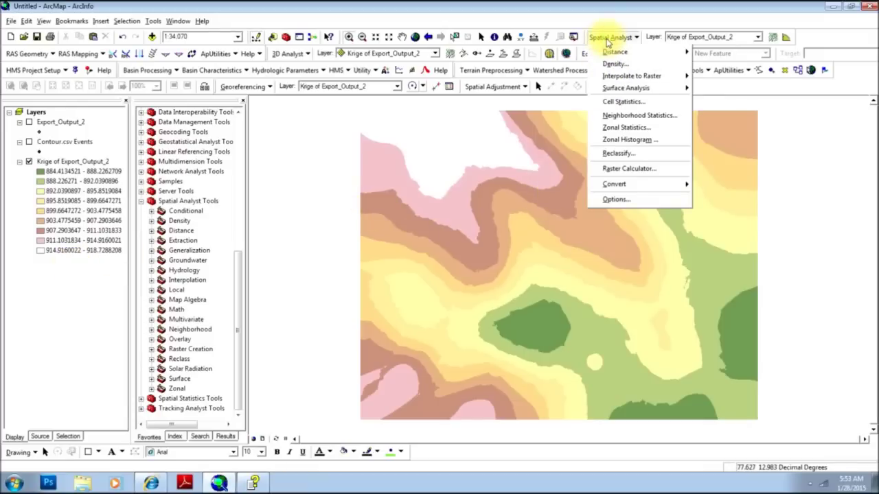
pyautogui.moveTo(615, 90)
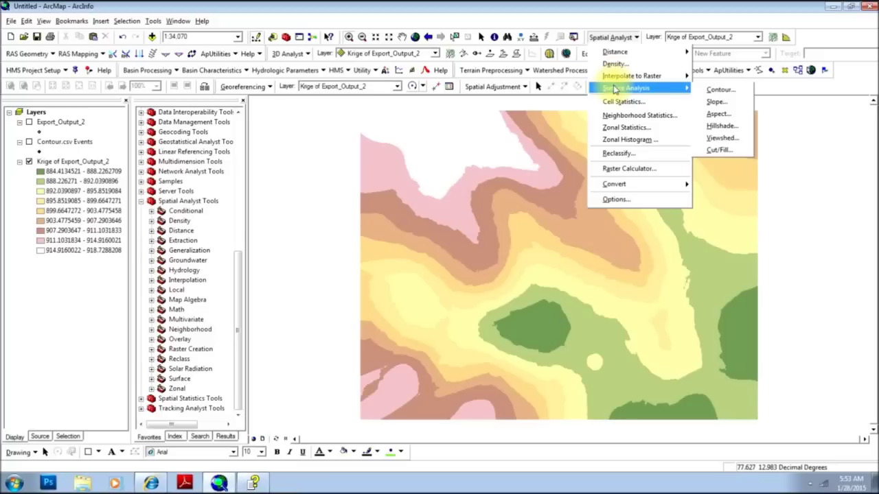
pyautogui.click(714, 91)
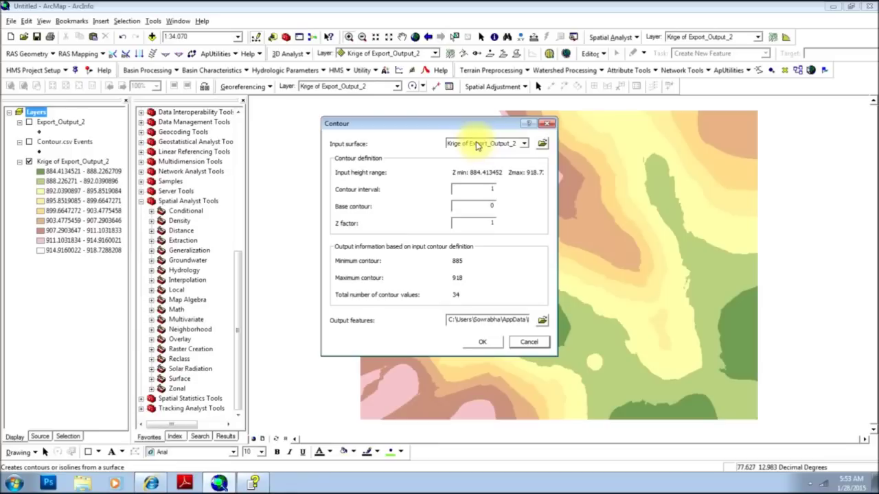
pyautogui.click(500, 192)
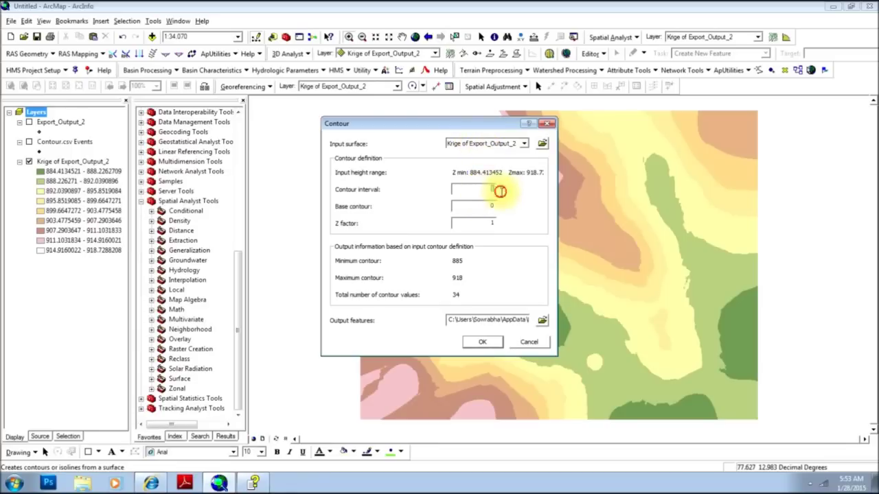
pyautogui.doubleClick(500, 192)
pyautogui.write('3')
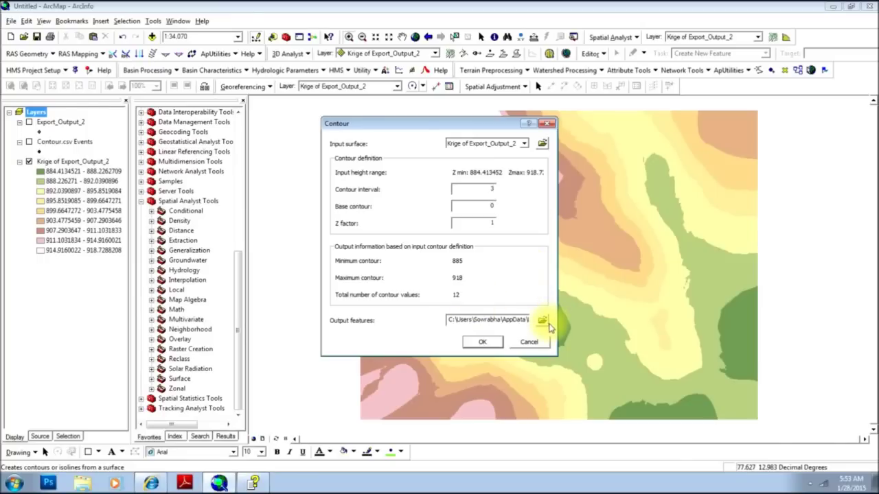
pyautogui.click(486, 344)
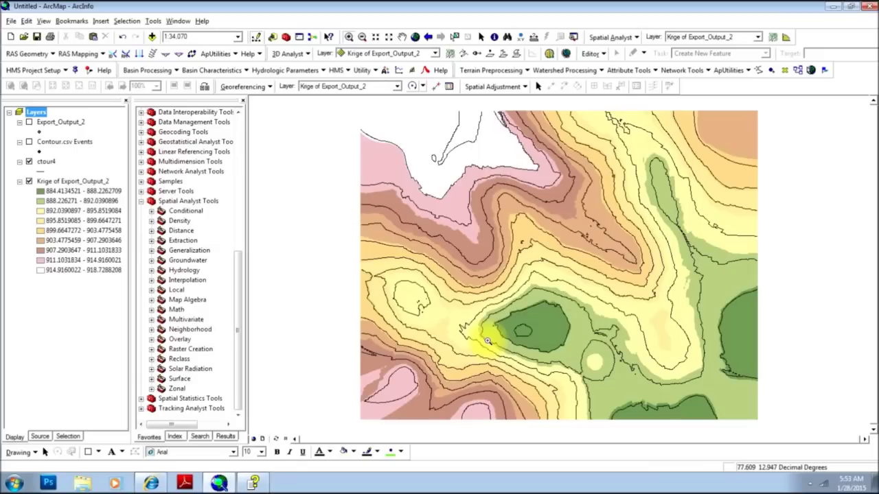
# Switch the Krige raster and ctour4 contour layers off and back on, leaving both visible
pyautogui.click(29, 181)
pyautogui.click(29, 160)
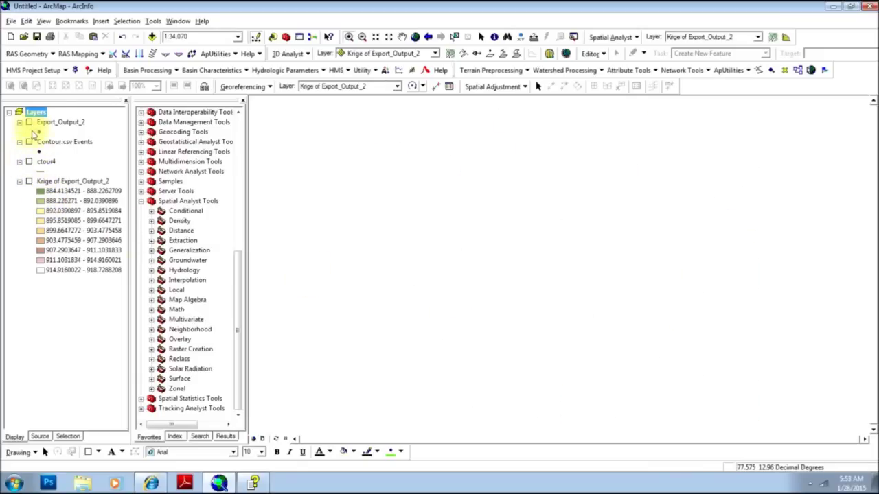
pyautogui.click(28, 161)
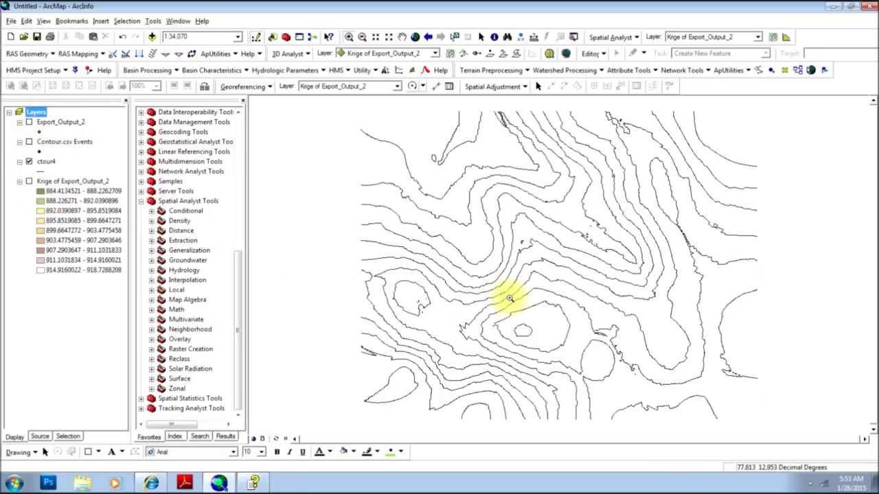
pyautogui.click(29, 181)
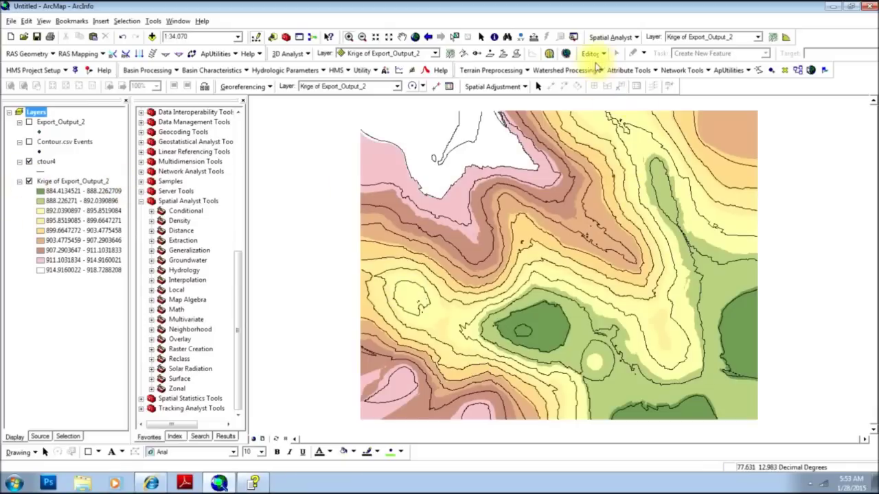
pyautogui.click(601, 38)
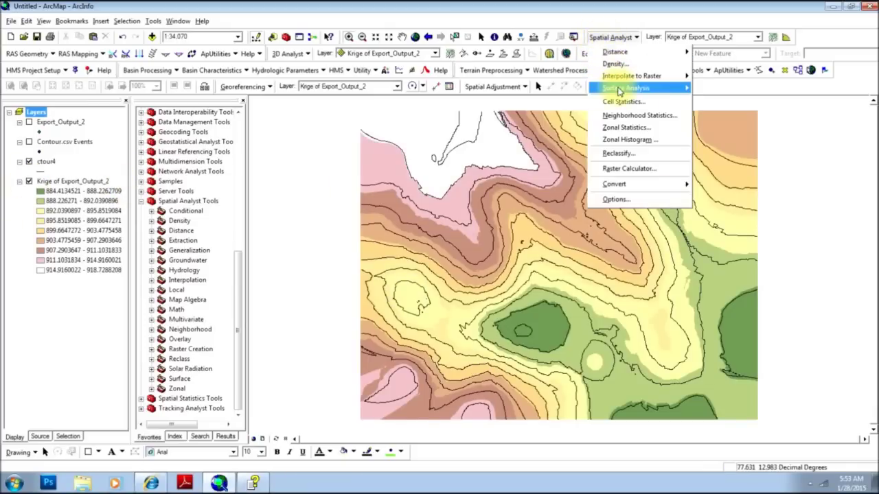
pyautogui.moveTo(624, 88)
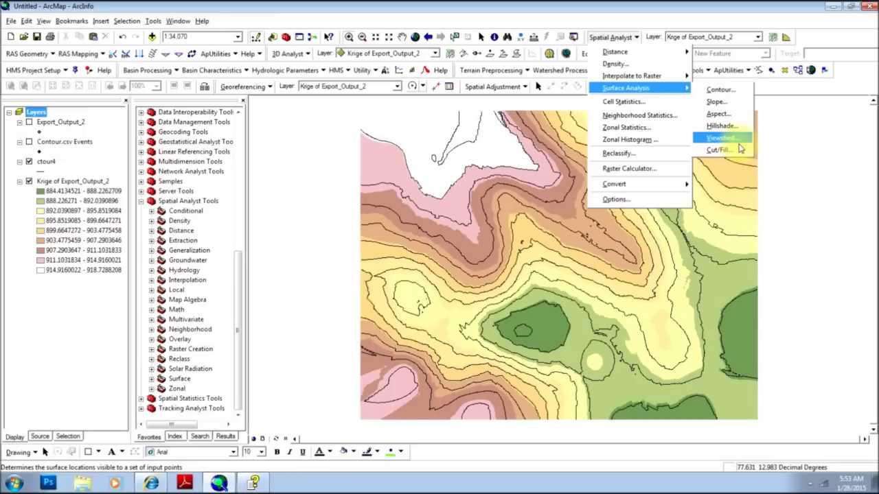
pyautogui.click(435, 12)
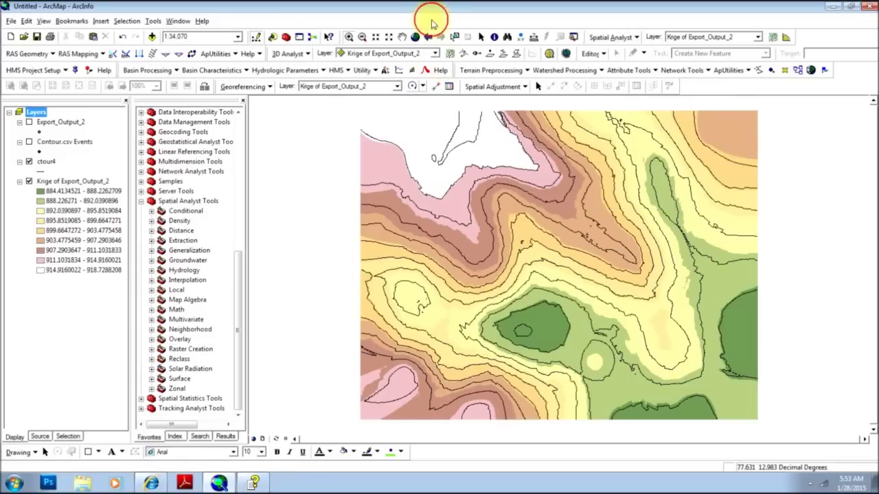
pyautogui.click(29, 182)
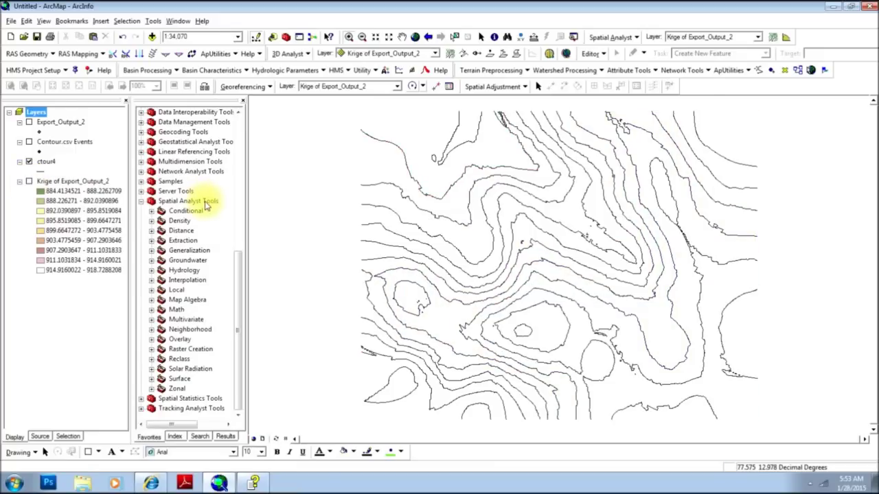
# Bring up the 3D Analyst menu's Create/Modify TIN options
pyautogui.click(299, 54)
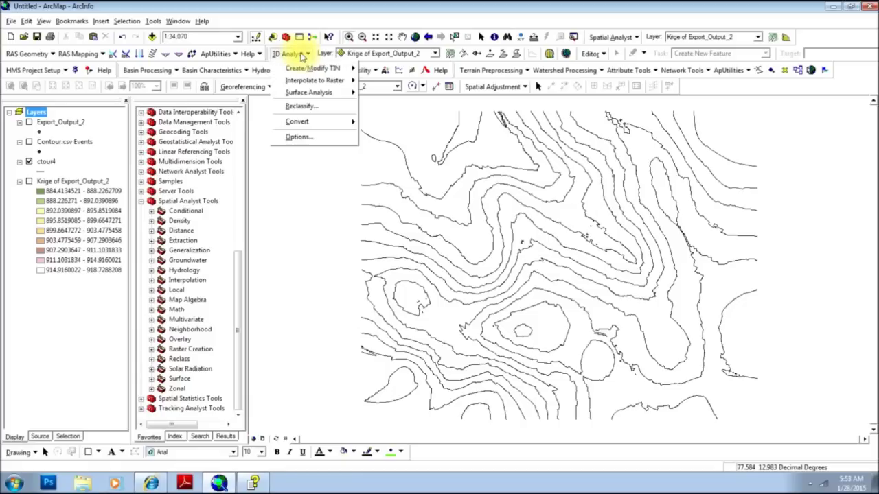
pyautogui.moveTo(303, 70)
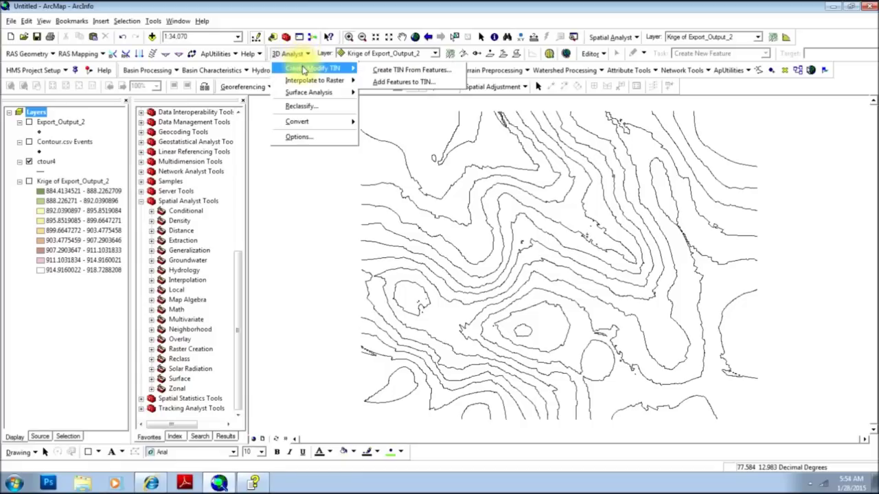